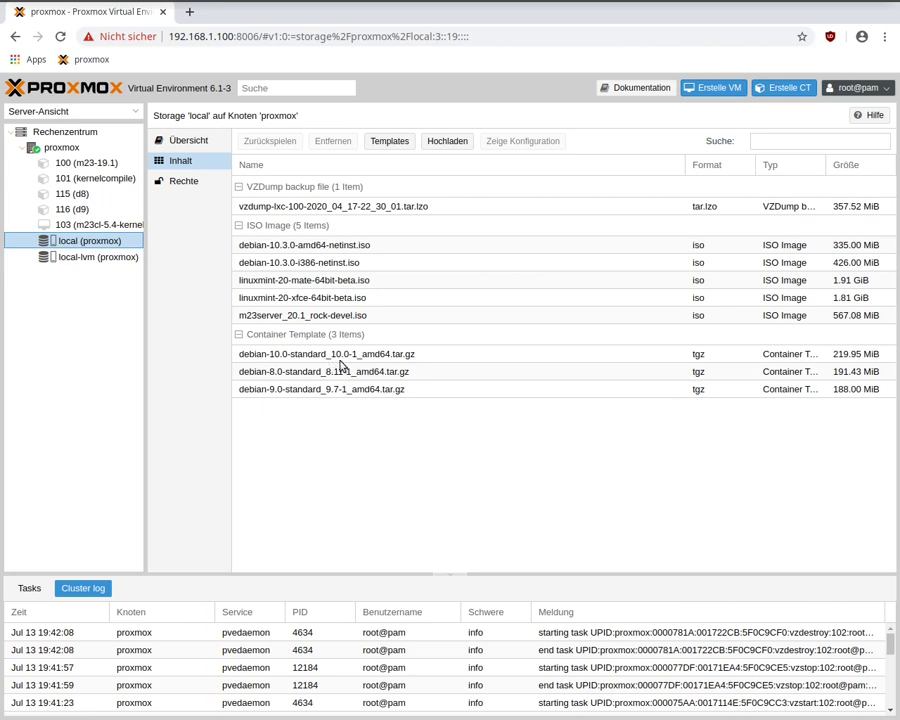
# Step: Search the downloadable container templates for "debi", select debian-10.0-standard, and close the list without downloading
pyautogui.click(400, 146)
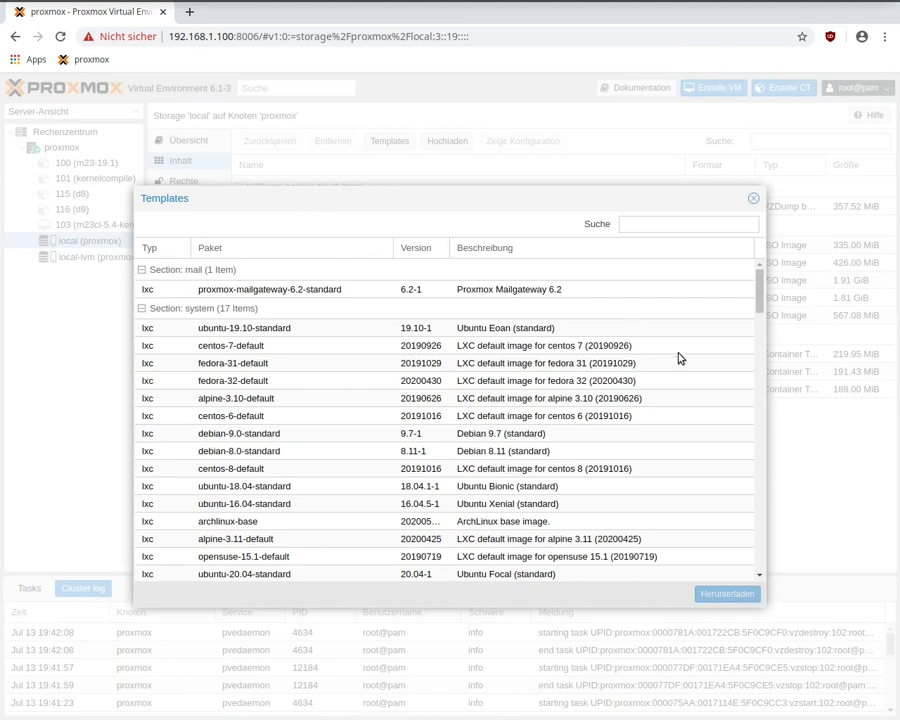
pyautogui.scroll(-3, 668, 344)
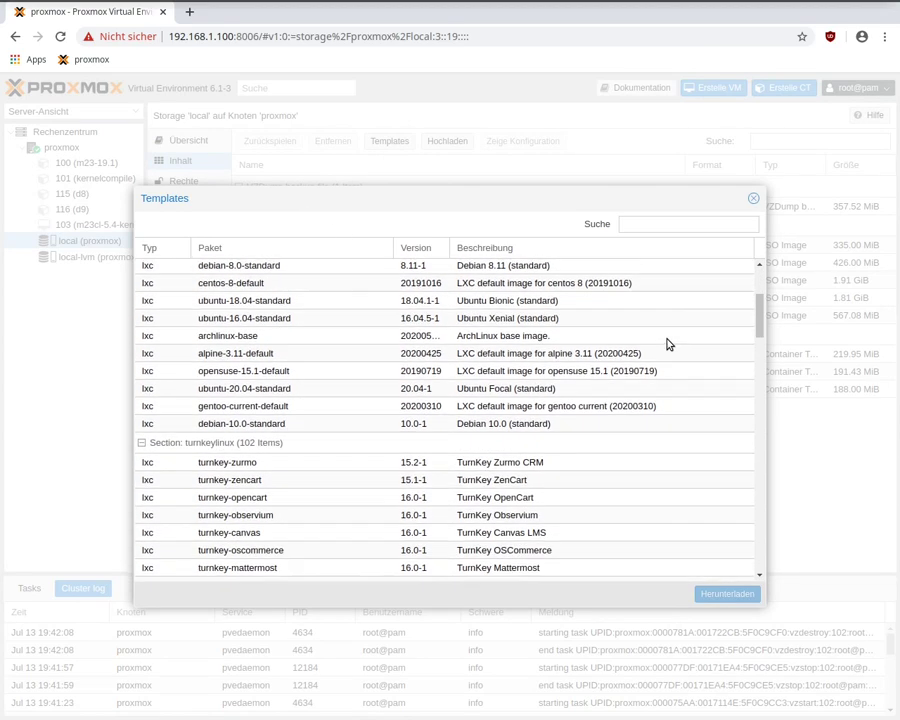
pyautogui.scroll(2, 416, 324)
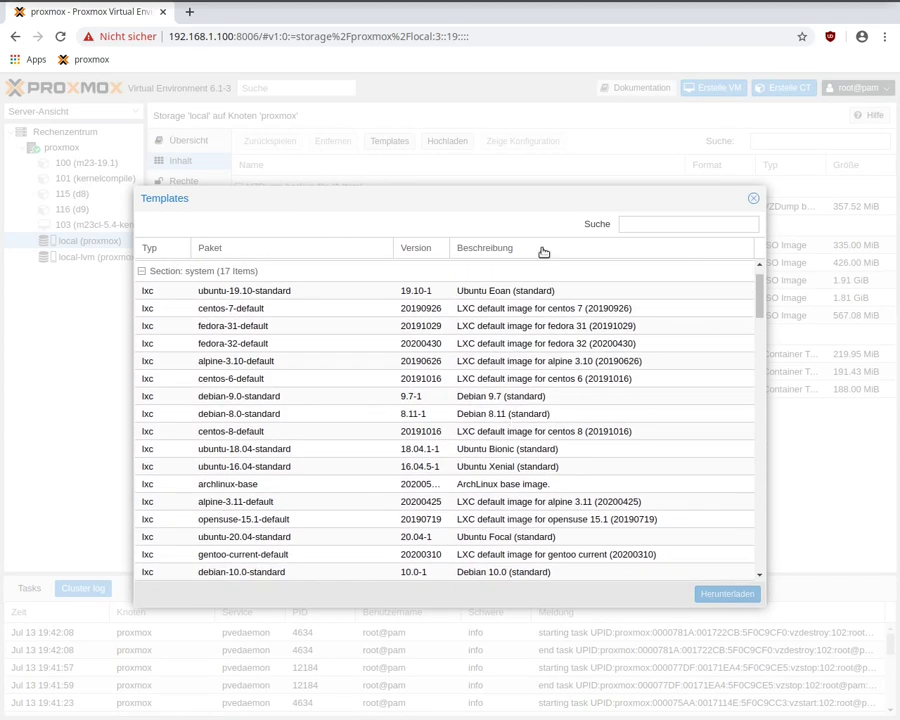
pyautogui.click(644, 224)
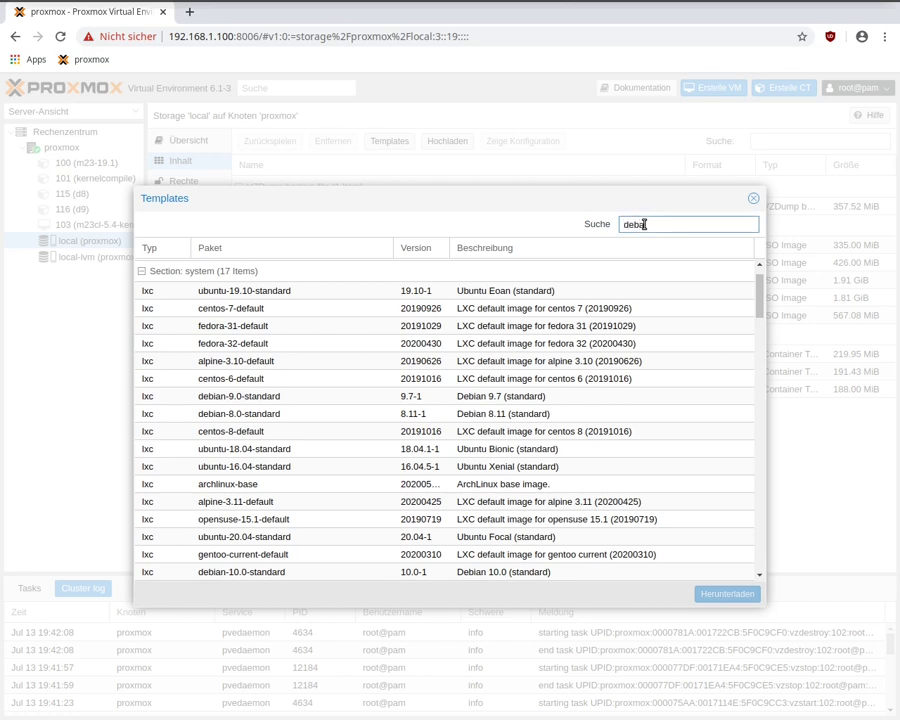
pyautogui.write('deba')
pyautogui.press('BackSpace')
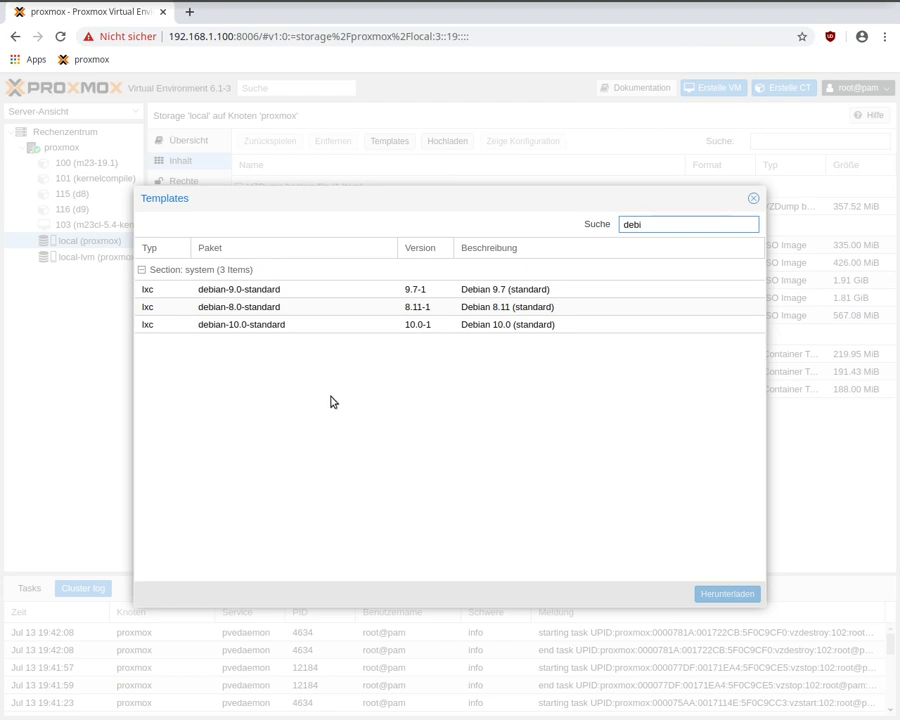
pyautogui.click(268, 325)
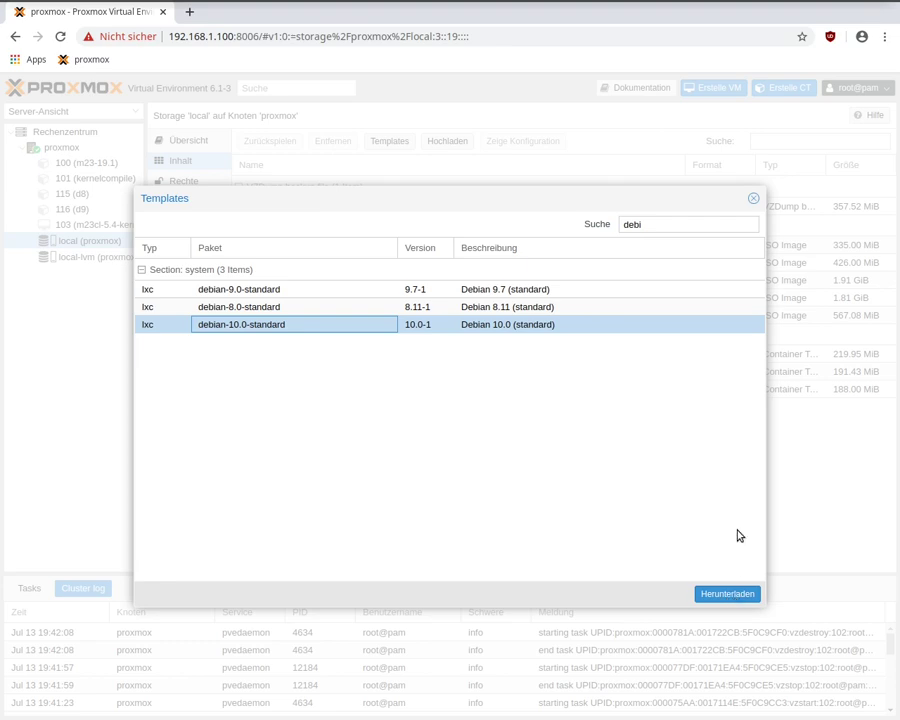
pyautogui.click(755, 196)
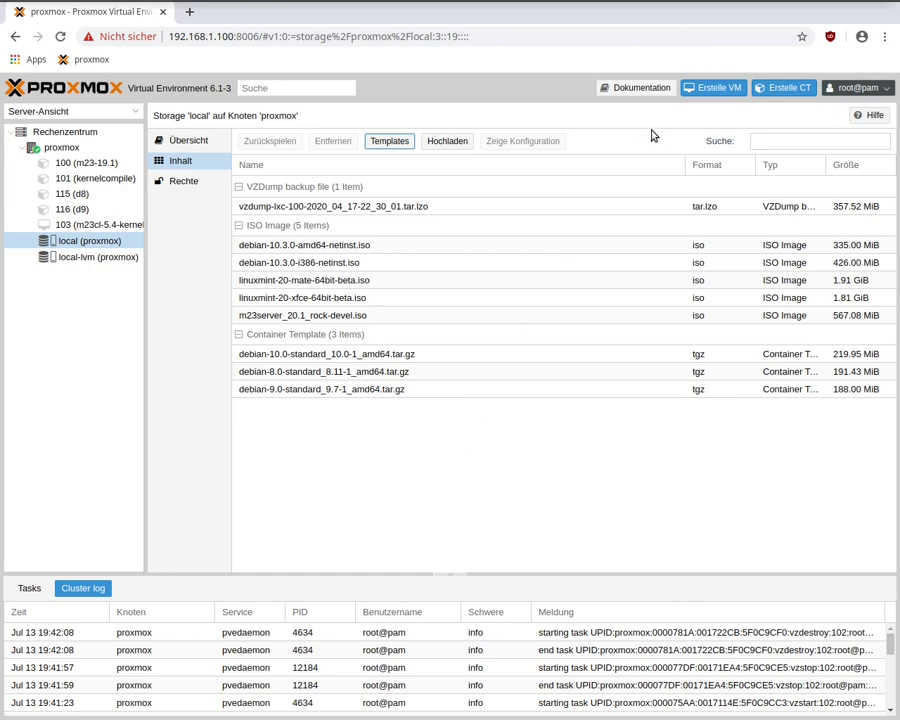
# Step: Start creating an LXC container and set its hostname to m23-Server
pyautogui.click(788, 90)
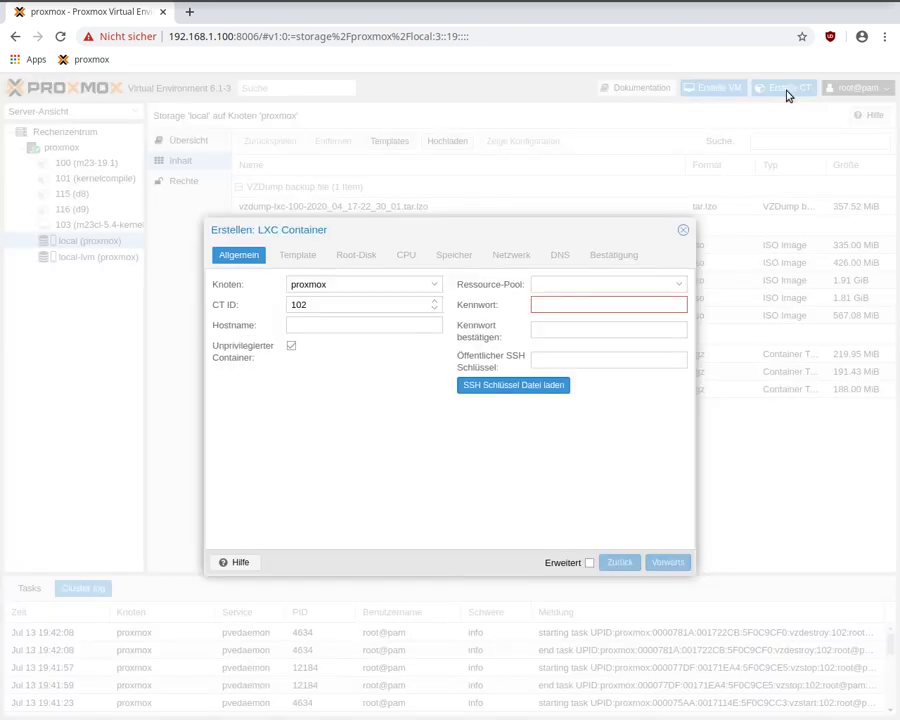
pyautogui.click(358, 324)
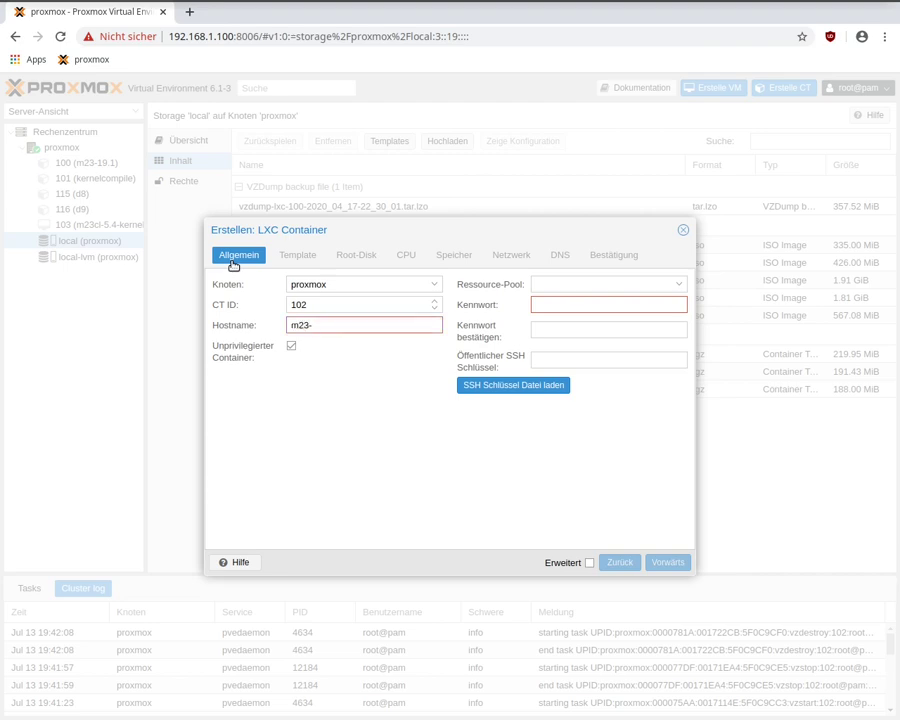
pyautogui.write('m23-Severr')
# Step: Load the public SSH key for the container from id_rsa.pub and continue to the template settings
pyautogui.click(582, 306)
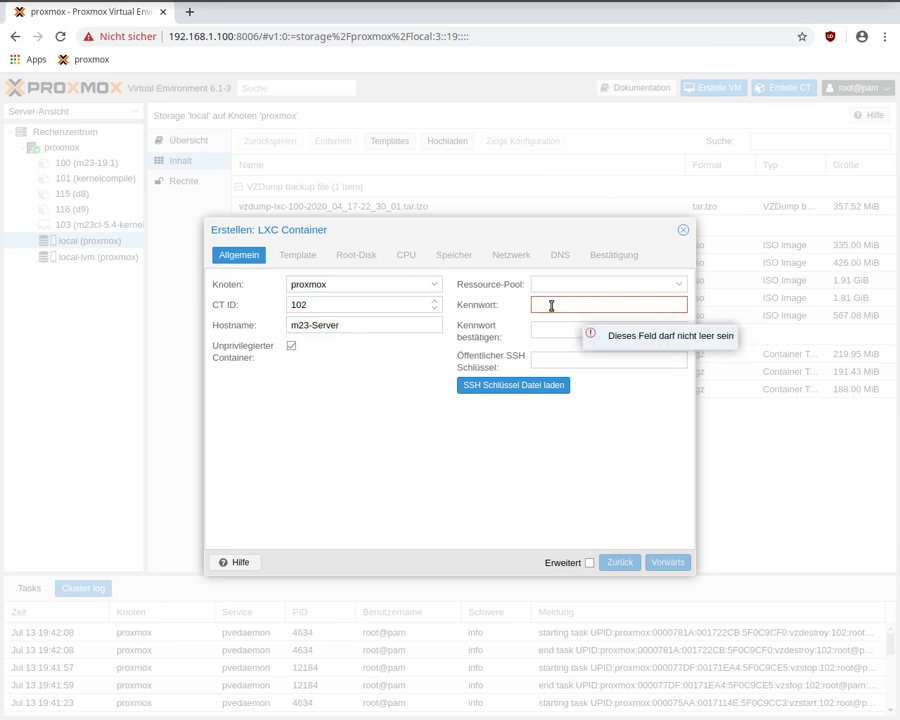
pyautogui.click(545, 356)
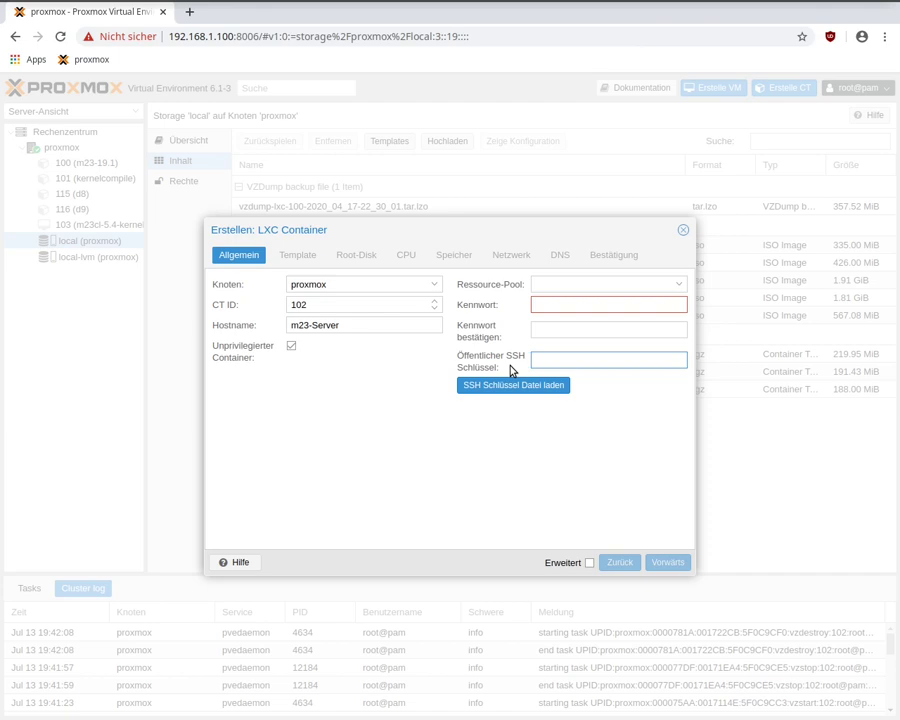
pyautogui.click(529, 390)
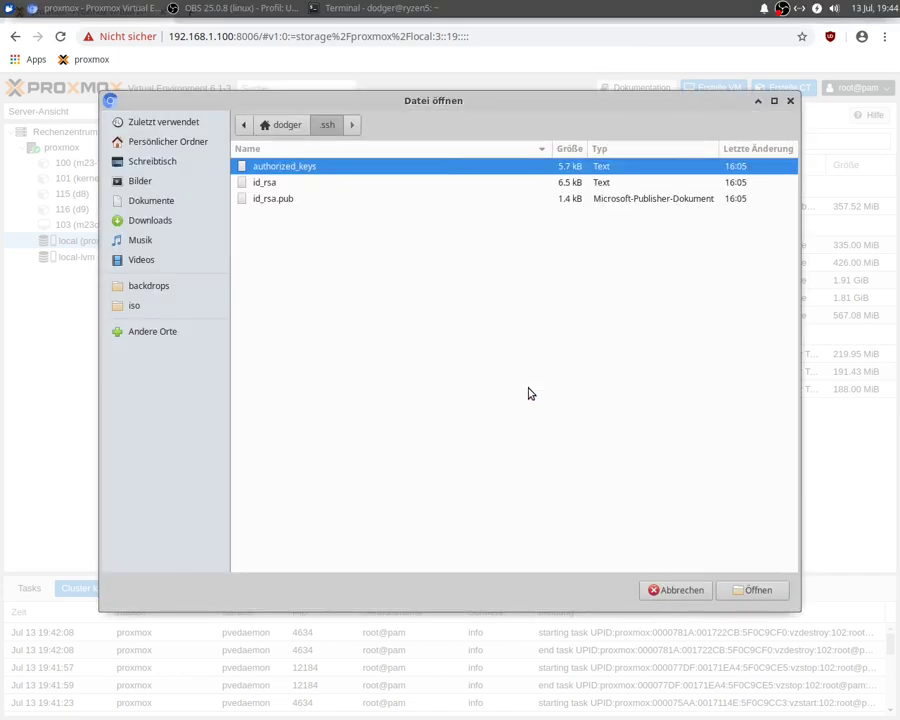
pyautogui.click(273, 199)
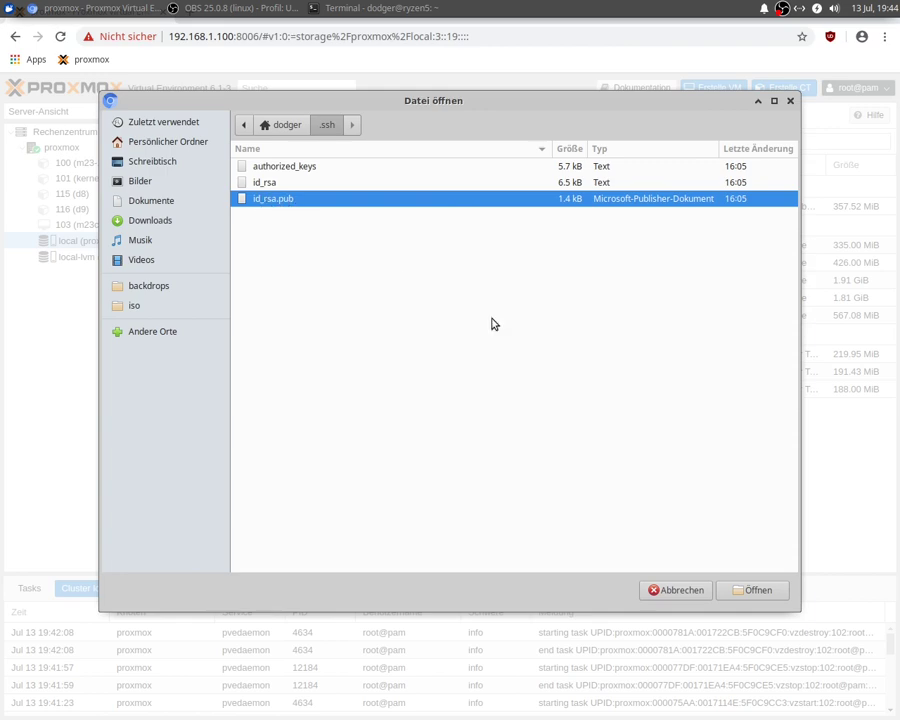
pyautogui.click(752, 594)
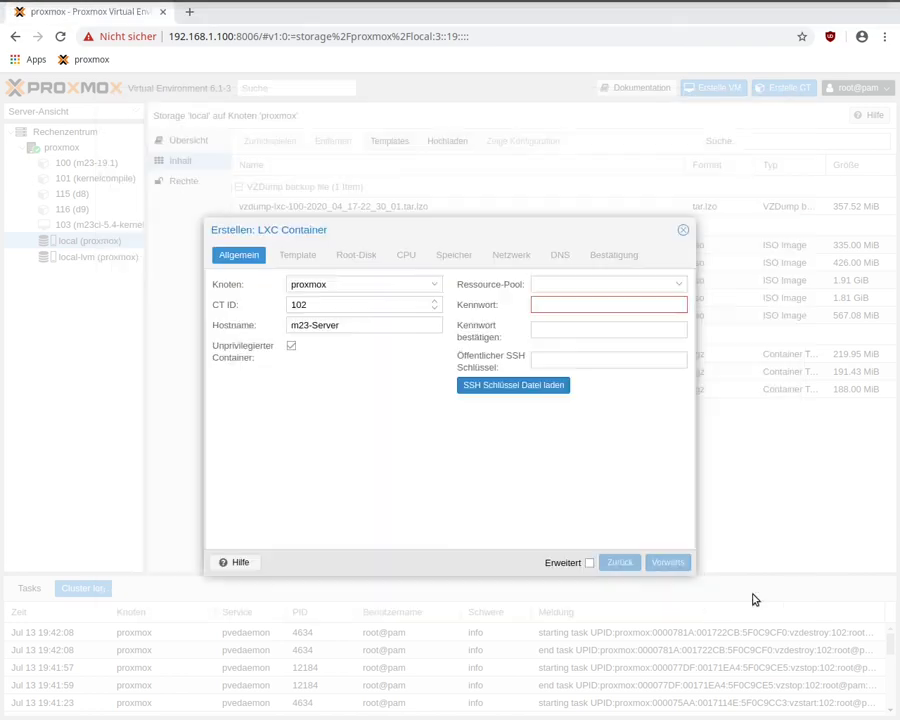
pyautogui.click(668, 562)
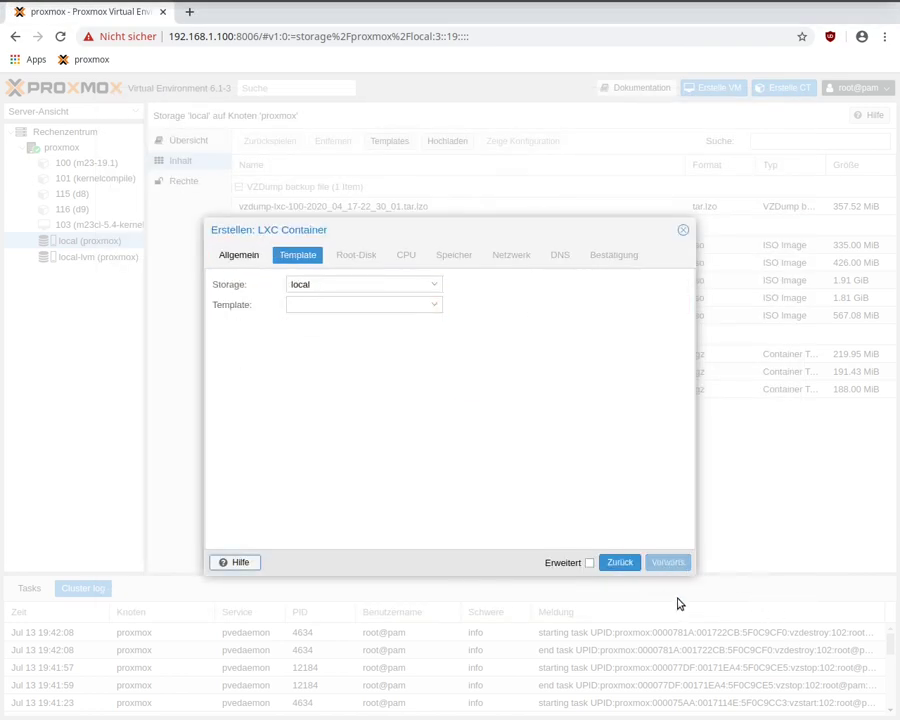
# Step: Choose debian-10.0-standard_10.0-1_amd64.tar.gz as the container template and continue to the root disk settings
pyautogui.click(437, 305)
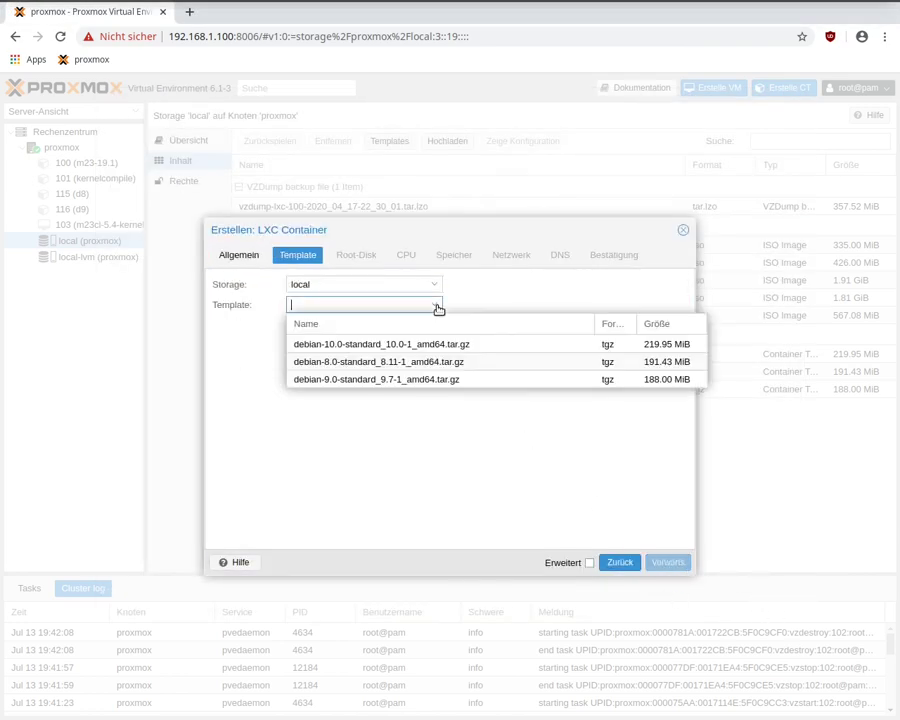
pyautogui.click(397, 343)
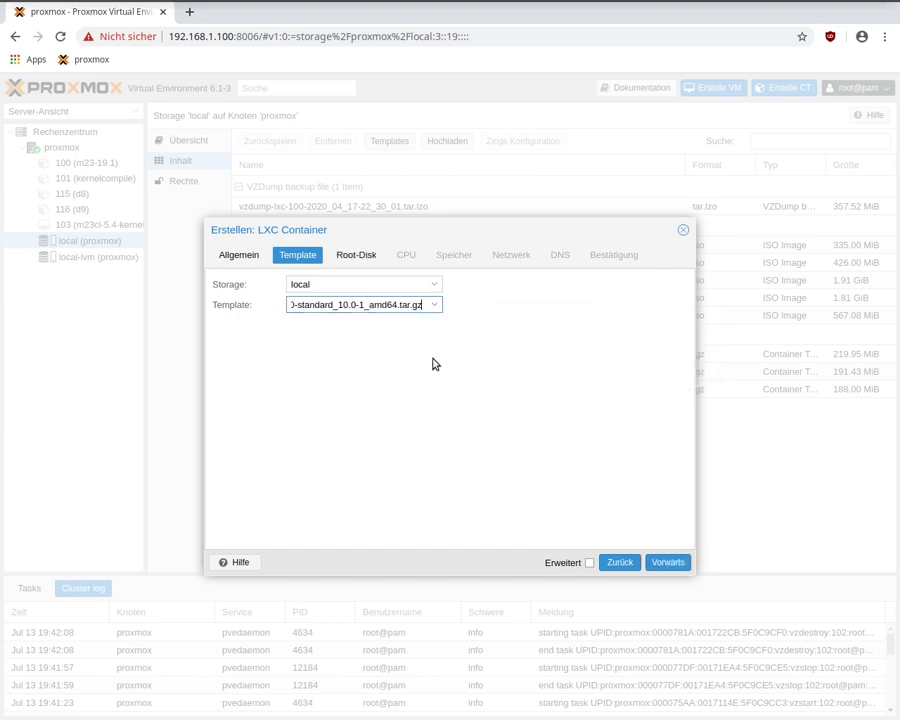
pyautogui.click(672, 562)
# Step: Set the root disk size to 25 GiB and continue to the CPU settings
pyautogui.click(327, 311)
pyautogui.moveTo(327, 311); pyautogui.dragTo(289, 309)
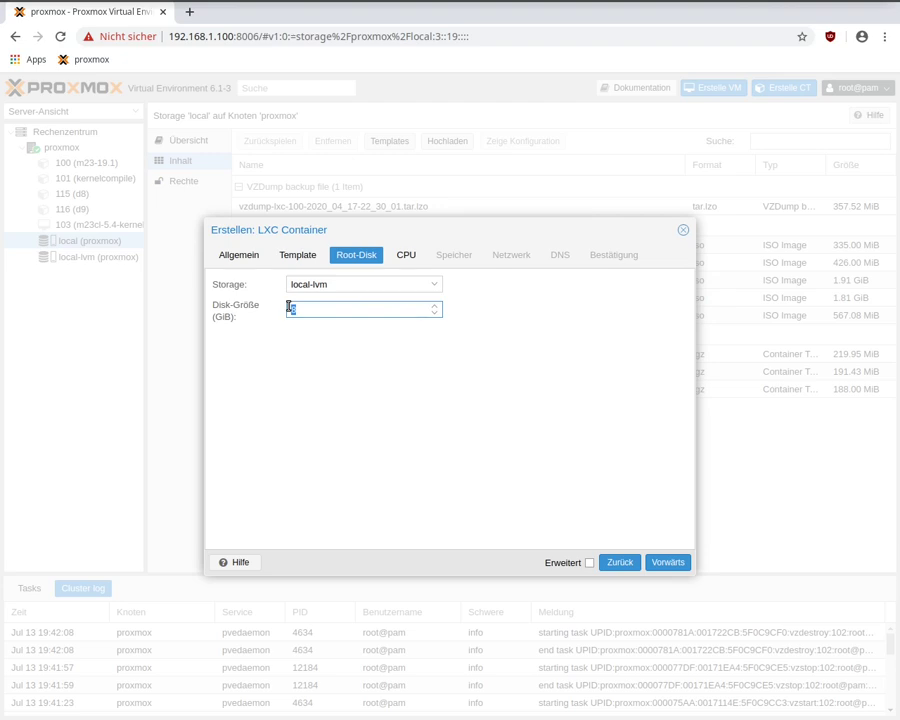
pyautogui.write('25')
pyautogui.click(665, 563)
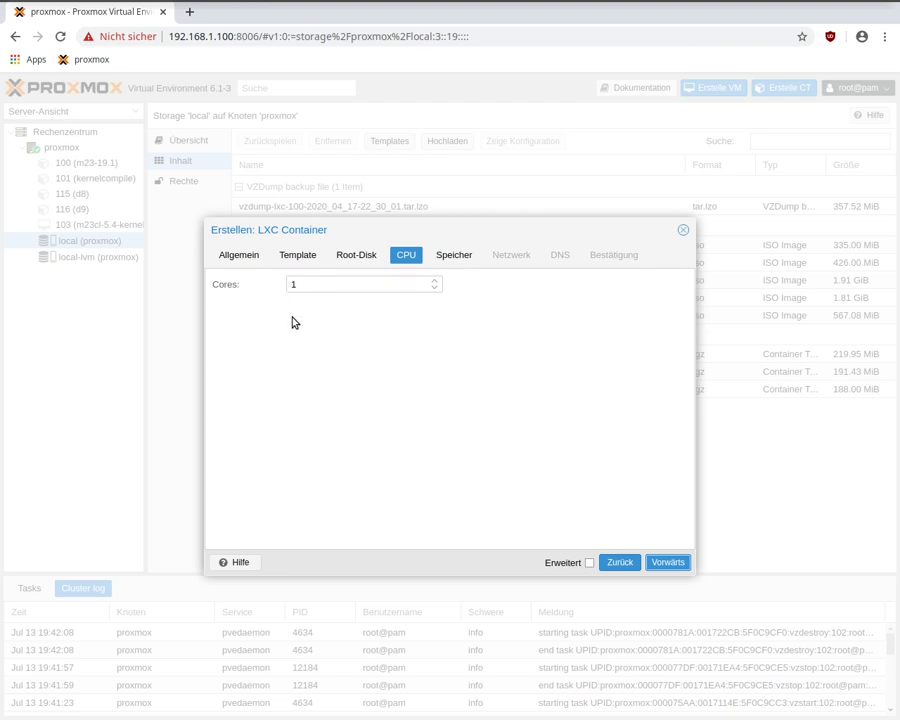
# Step: Accept the default CPU core setting, set the container's memory to 1024 MiB, and continue to the network settings
pyautogui.click(666, 563)
pyautogui.moveTo(362, 283); pyautogui.dragTo(292, 284)
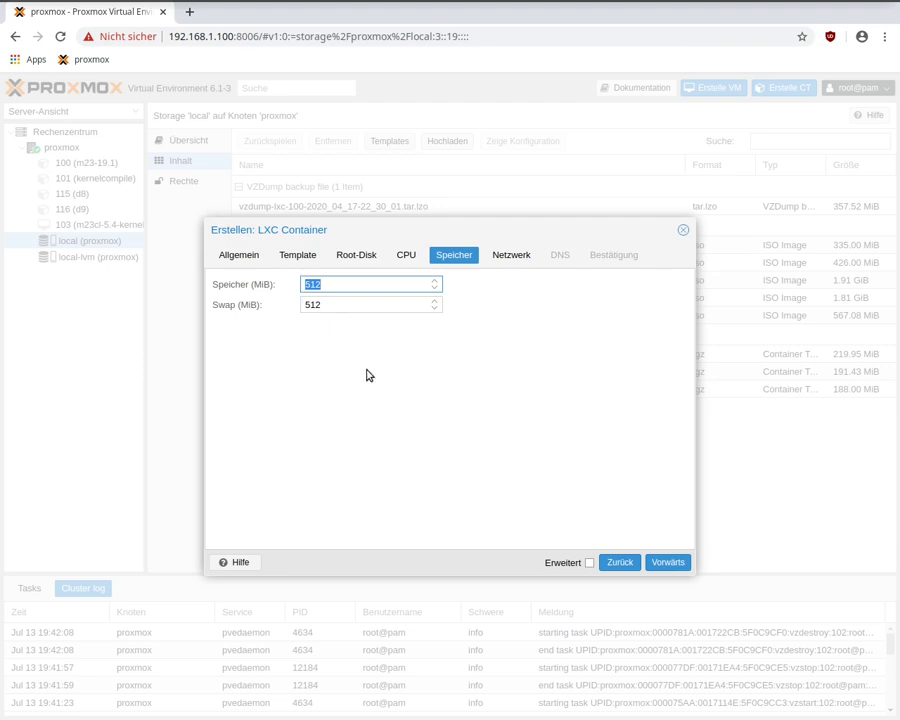
pyautogui.write('1024')
pyautogui.click(674, 562)
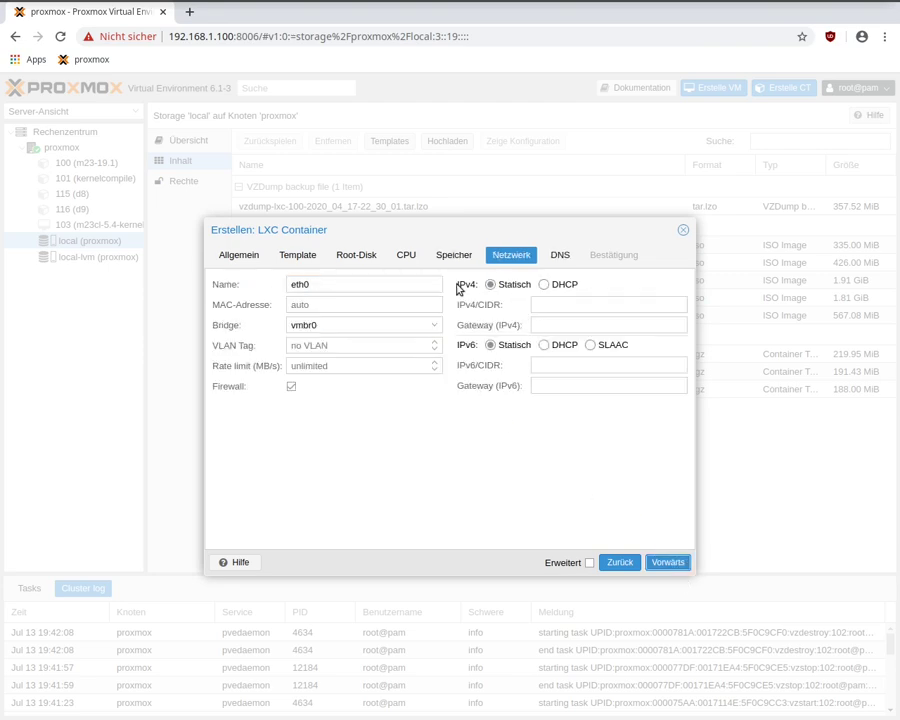
# Step: Give the container the static IPv4 address 192.168.1.23/24 with the gateway 192.168.1.5
pyautogui.click(548, 304)
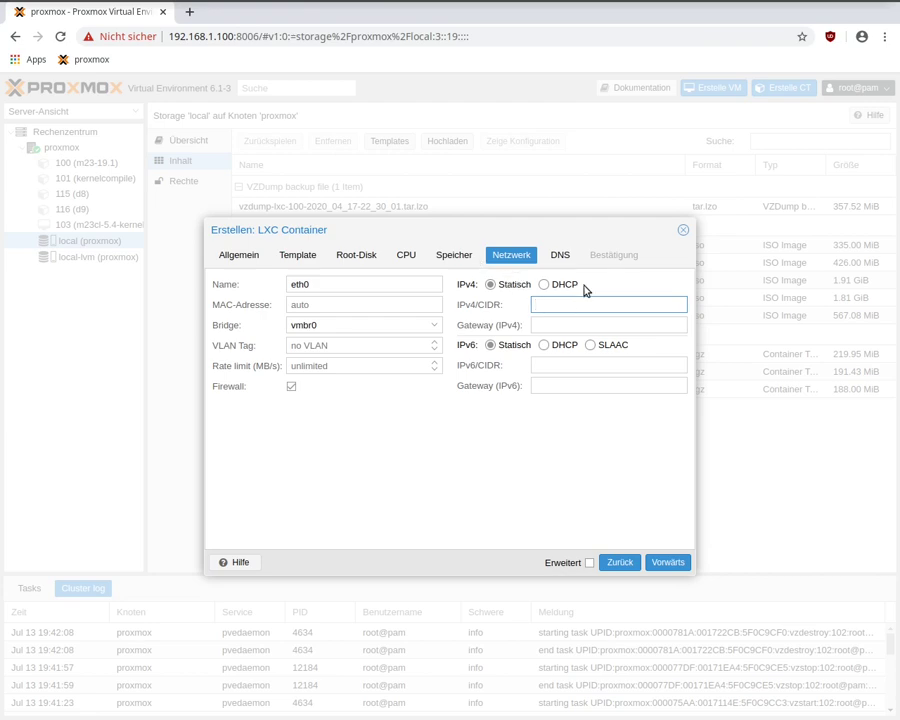
pyautogui.write('192.168.1.2')
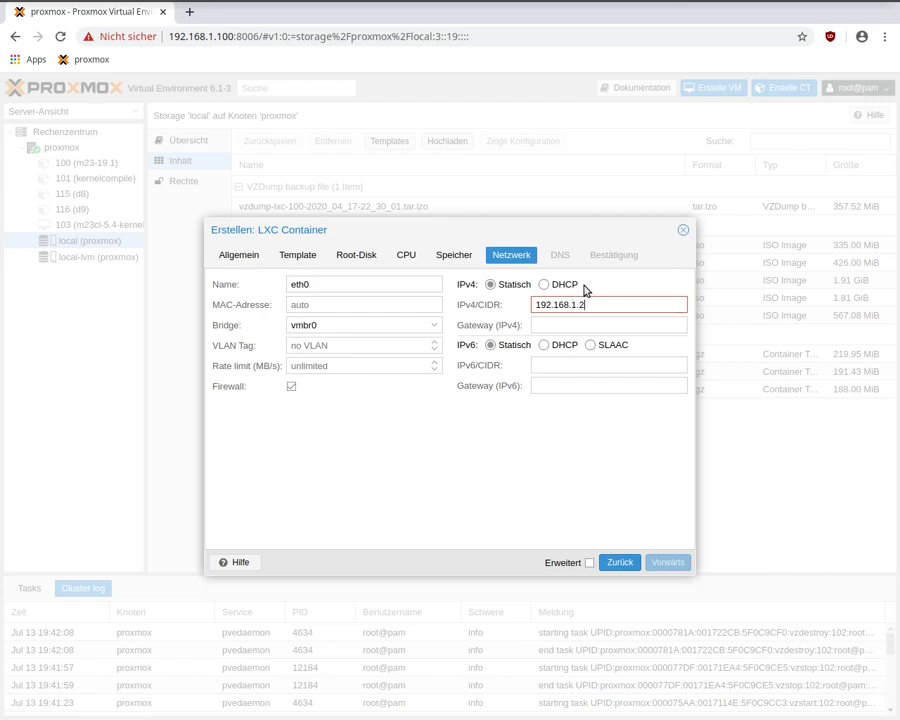
pyautogui.write('3/24')
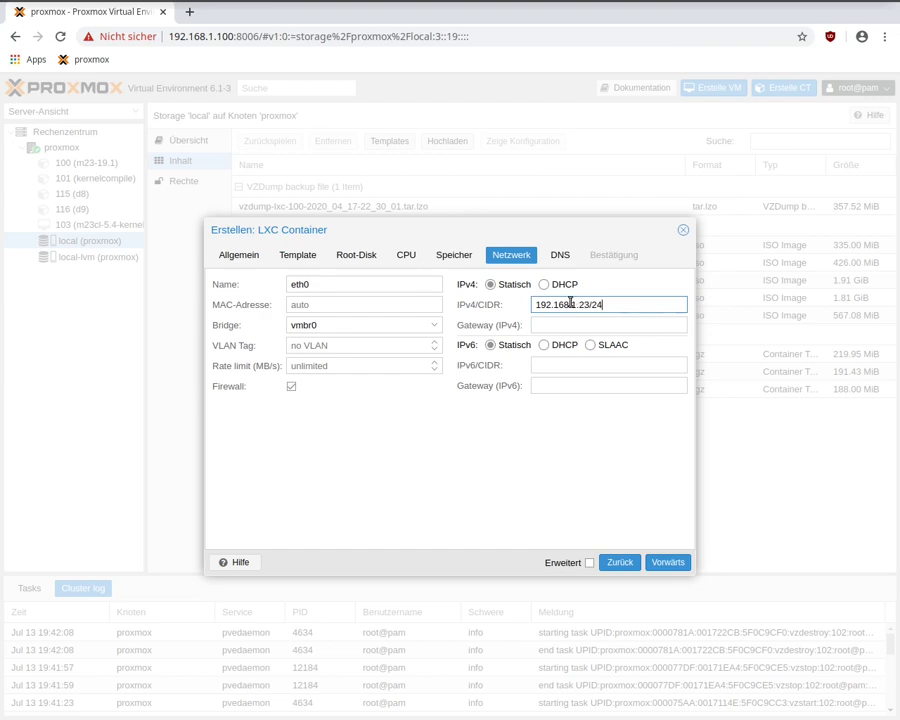
pyautogui.moveTo(593, 307); pyautogui.dragTo(615, 305)
pyautogui.click(616, 305)
pyautogui.click(555, 325)
pyautogui.write('192.168.1.5')
# Step: Copy the gateway address 192.168.1.5 into the DNS server setting and continue to the confirmation summary
pyautogui.hotkey('ctrl', 'a')
pyautogui.hotkey('ctrl', 'c')
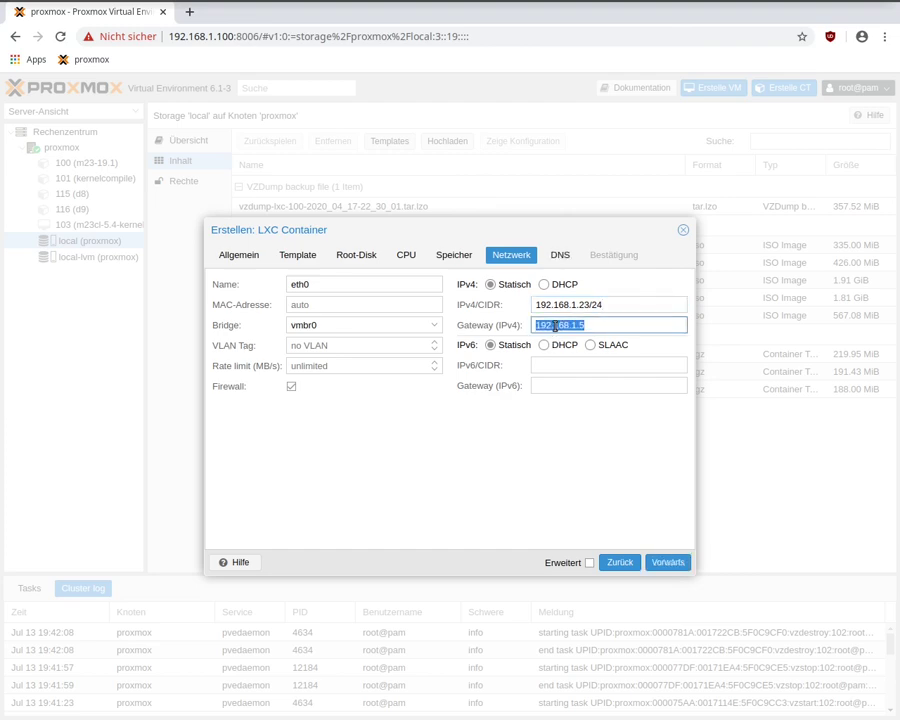
pyautogui.click(670, 562)
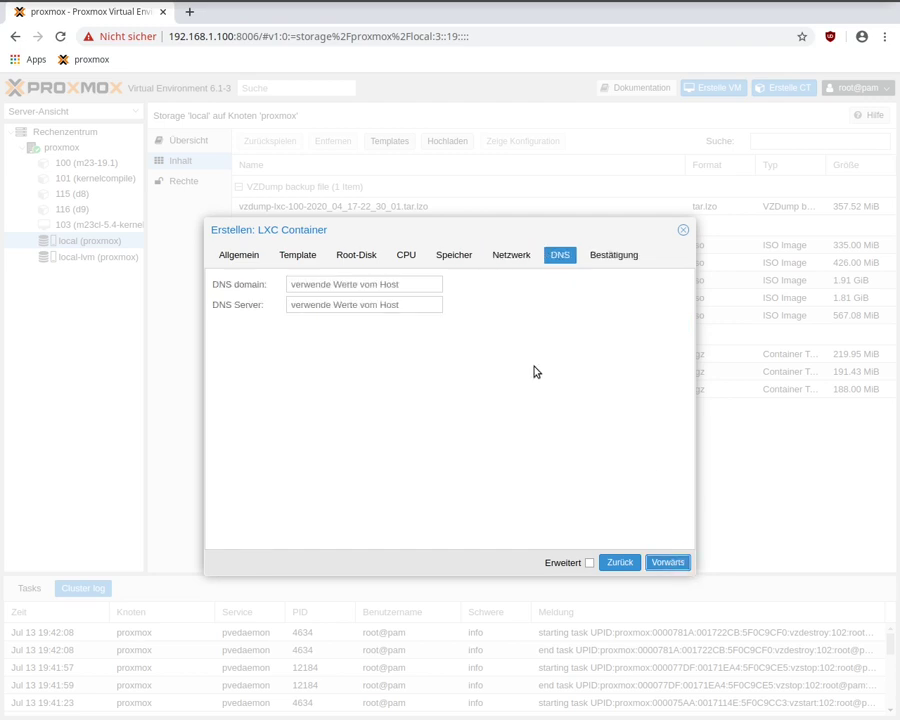
pyautogui.click(337, 302)
pyautogui.hotkey('ctrl', 'v')
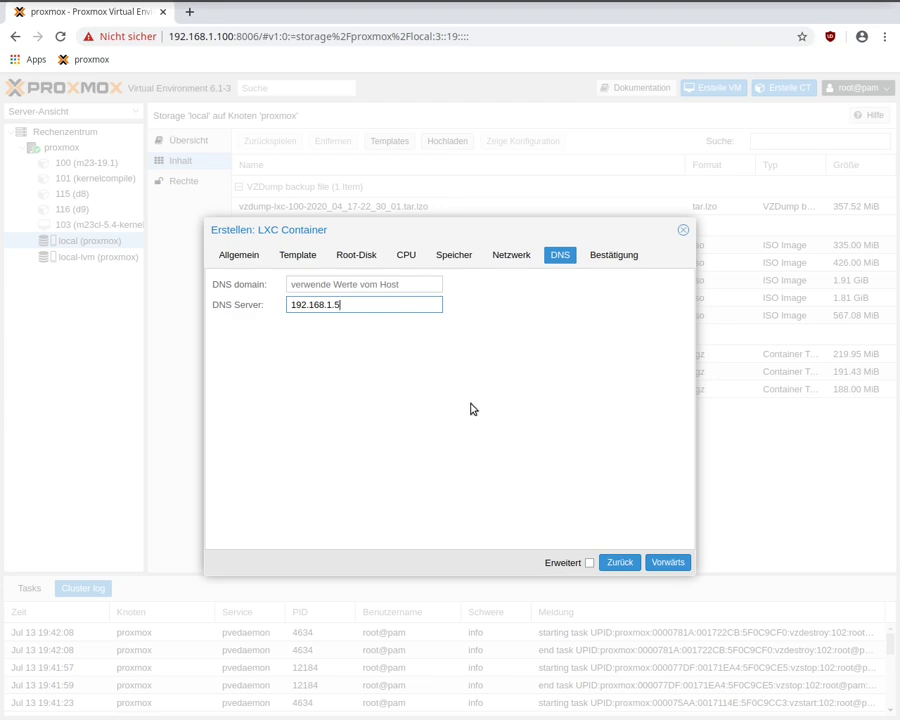
pyautogui.click(668, 563)
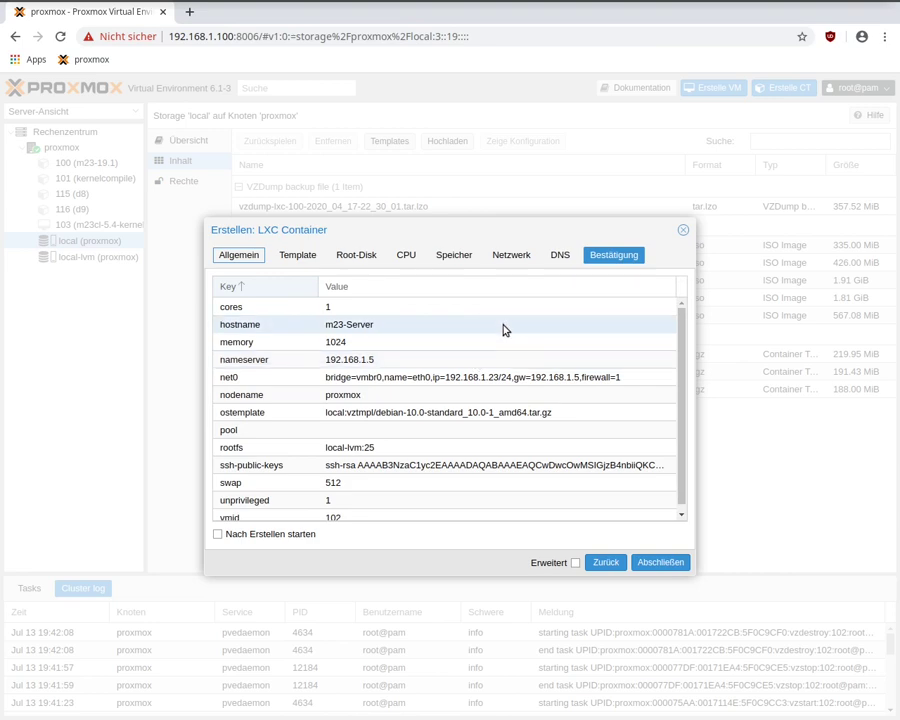
# Step: Create the container with "Nach Erstellen starten" enabled, close the task viewer, and open the m23-Server container's overview
pyautogui.scroll(-1, 504, 330)
pyautogui.scroll(1, 504, 330)
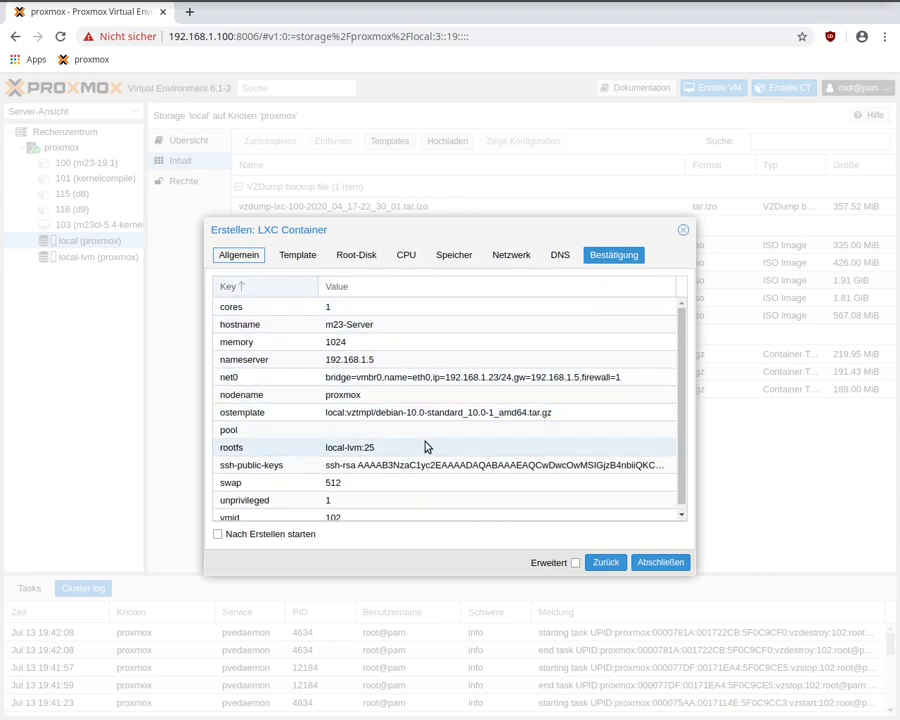
pyautogui.click(219, 535)
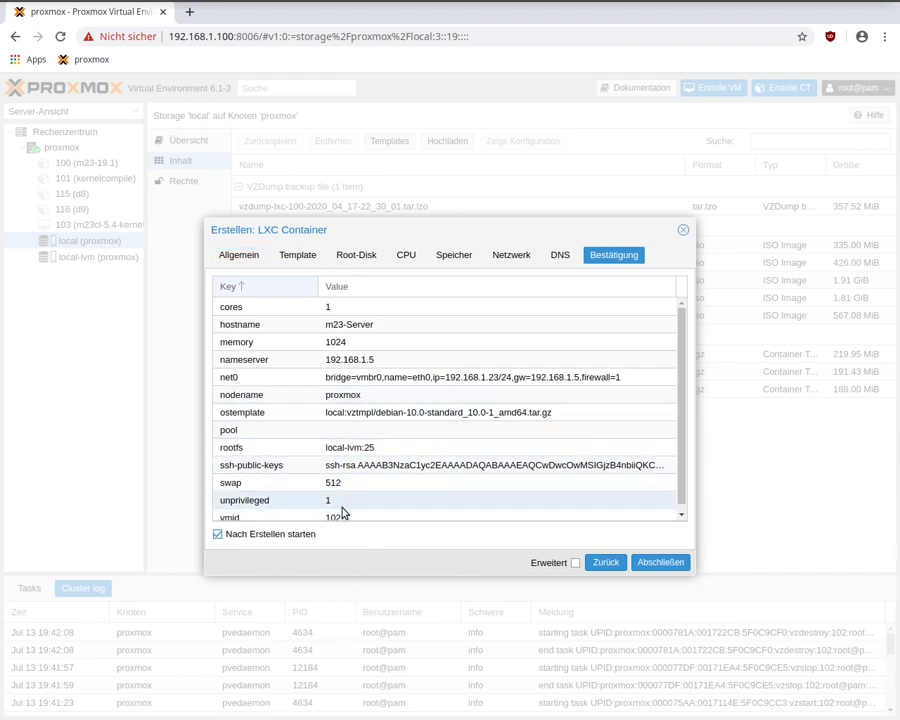
pyautogui.click(645, 566)
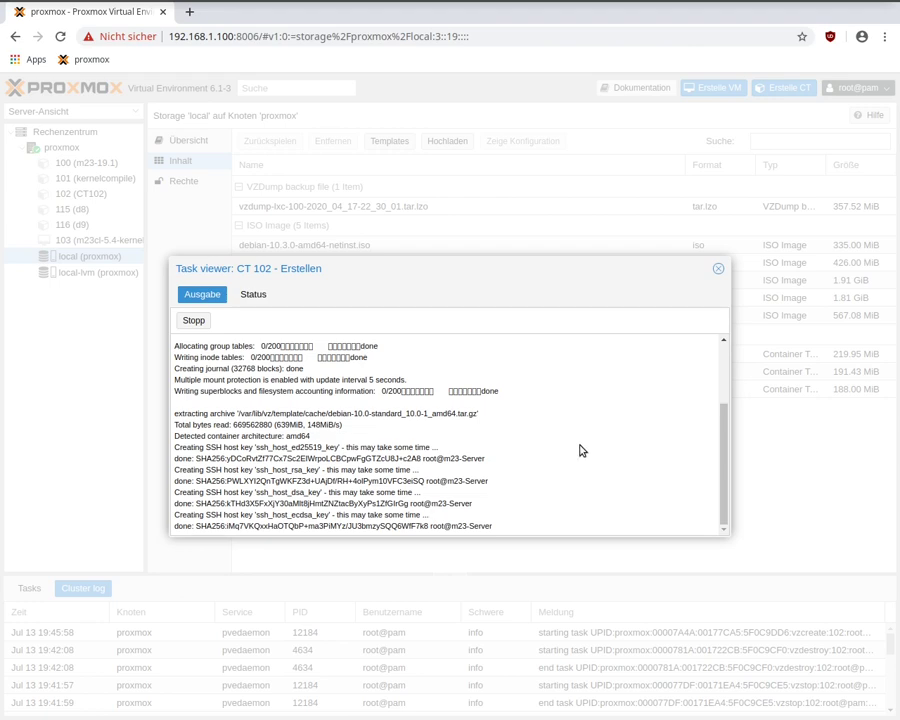
pyautogui.click(720, 271)
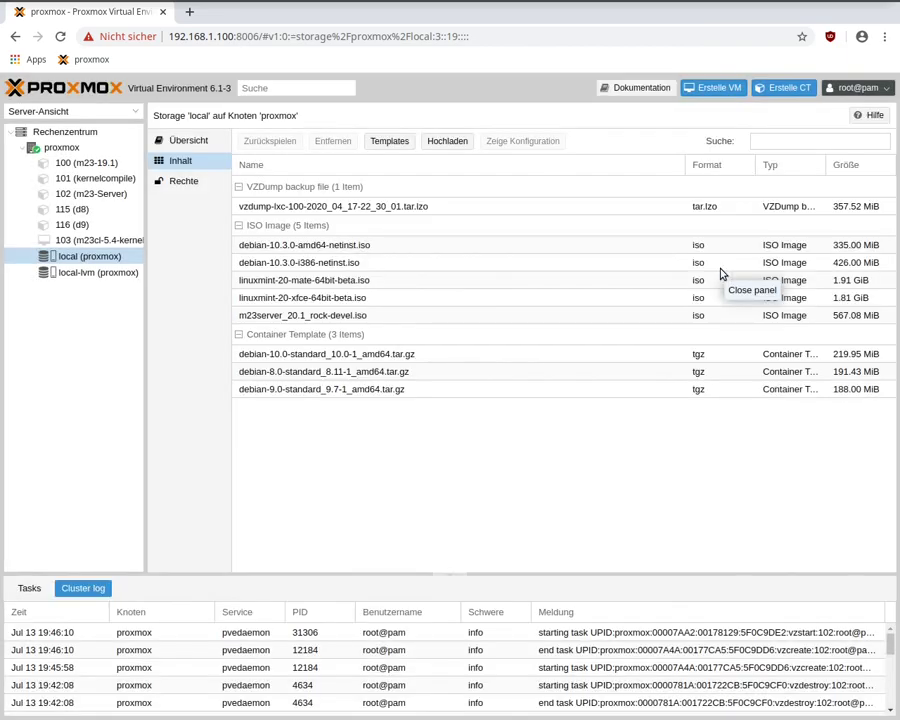
pyautogui.click(93, 195)
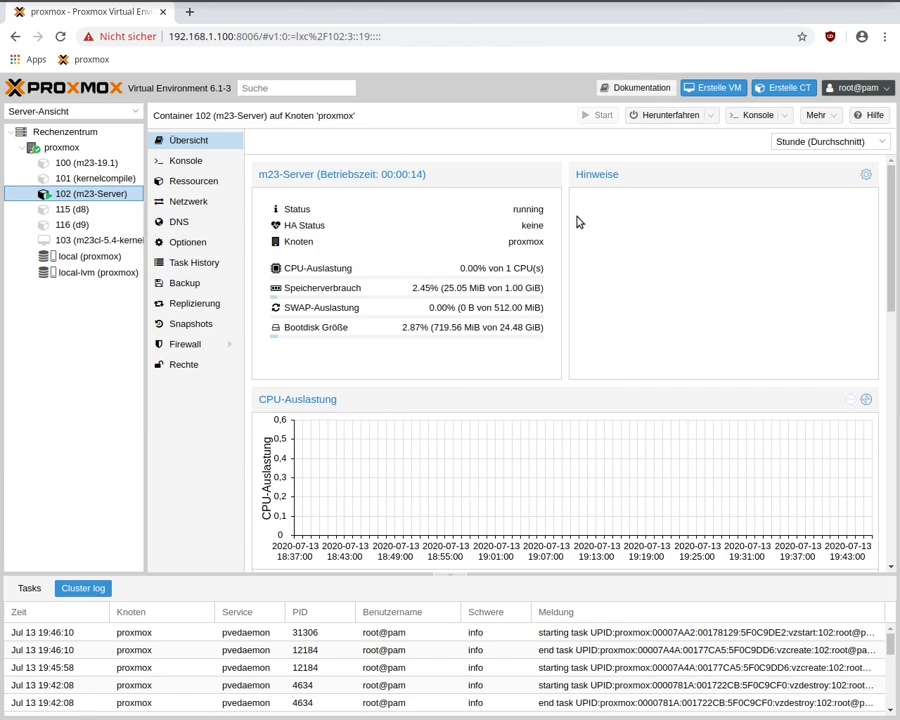
pyautogui.hotkey('alt', 'Tab')
pyautogui.hotkey('alt', 'Tab')
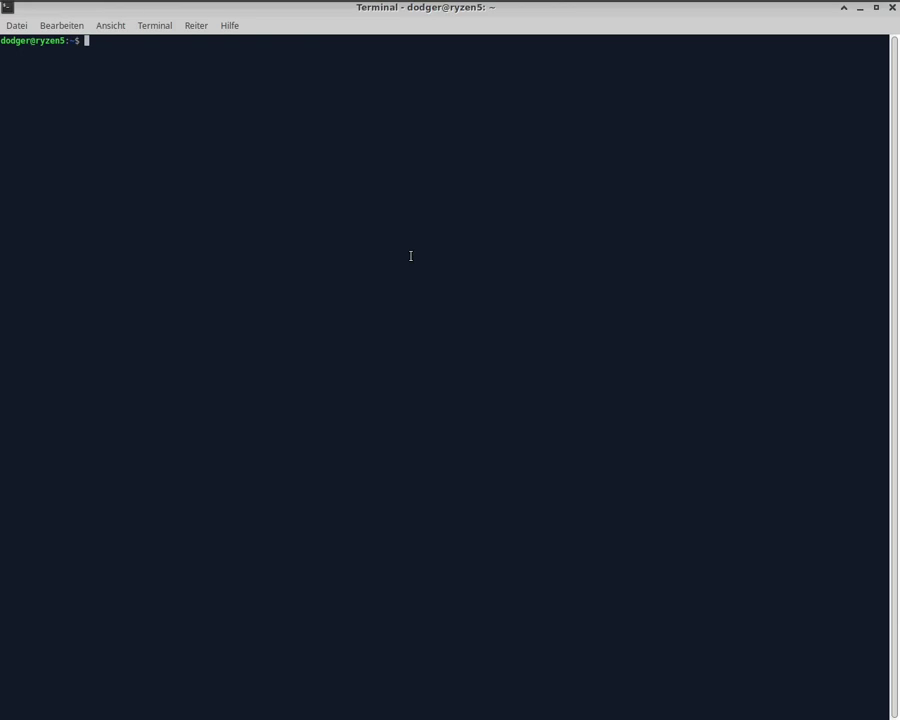
pyautogui.write('ssh root@192.168.1.23')
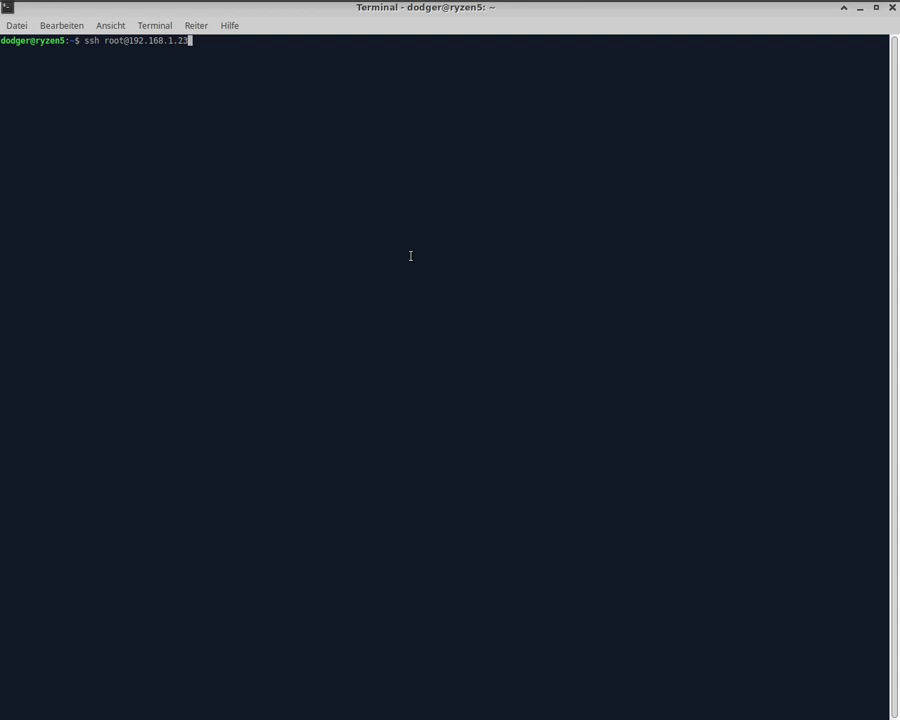
pyautogui.press('Return')
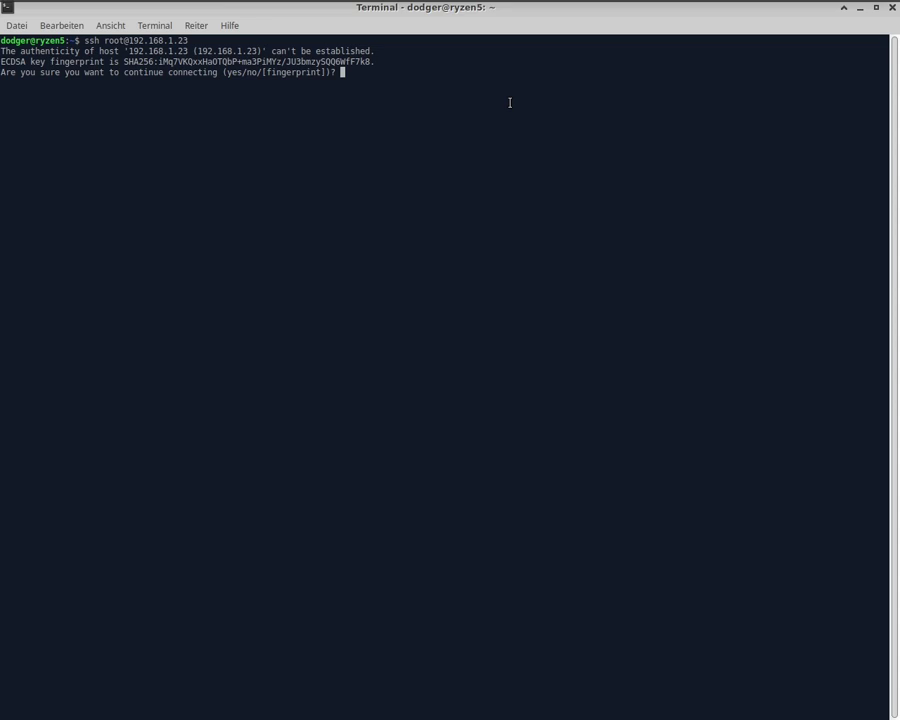
pyautogui.write('yes')
pyautogui.press('Return')
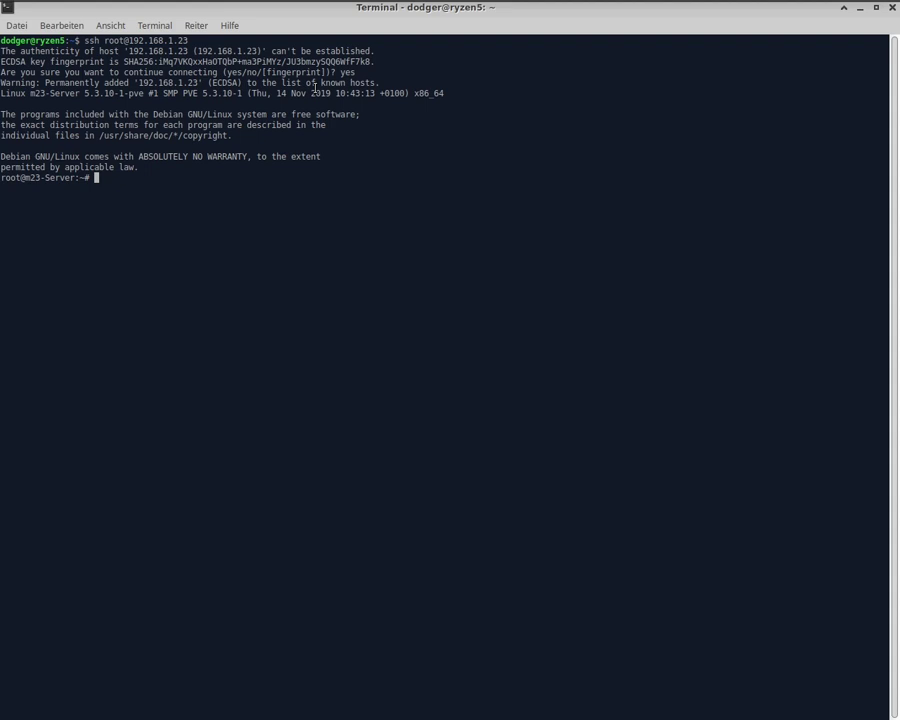
# Step: Refresh the package lists on the m23-Server container with apt update
pyautogui.write('apt updatz')
pyautogui.press('BackSpace')
pyautogui.write('e')
pyautogui.press('Return')
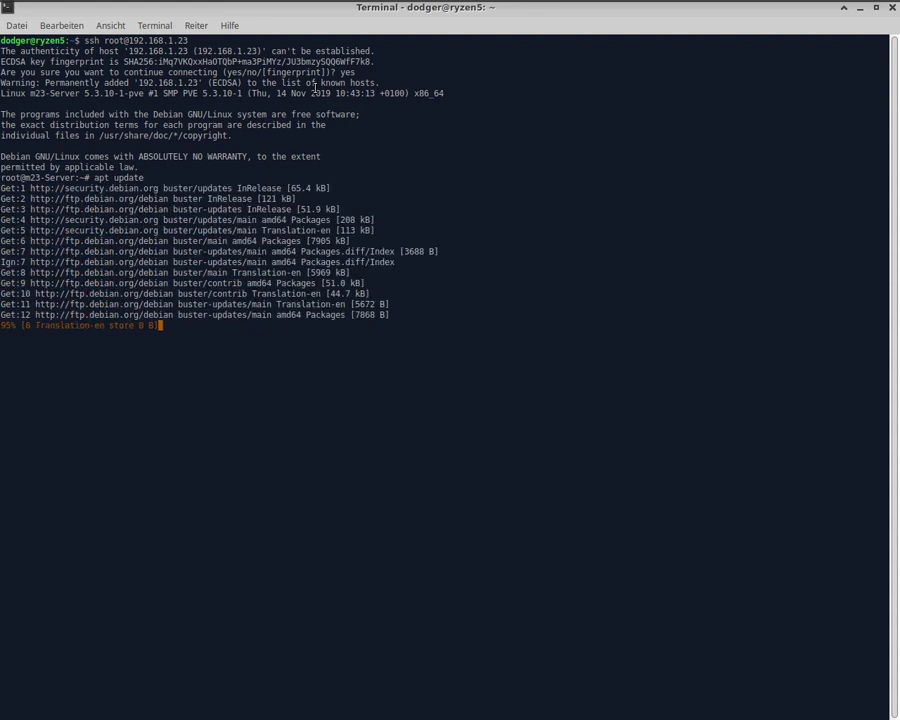
# Step: Upgrade all the container's packages with apt dist-upgrade, agree to the installation, and close the apt-listchanges news
pyautogui.write('apt ')
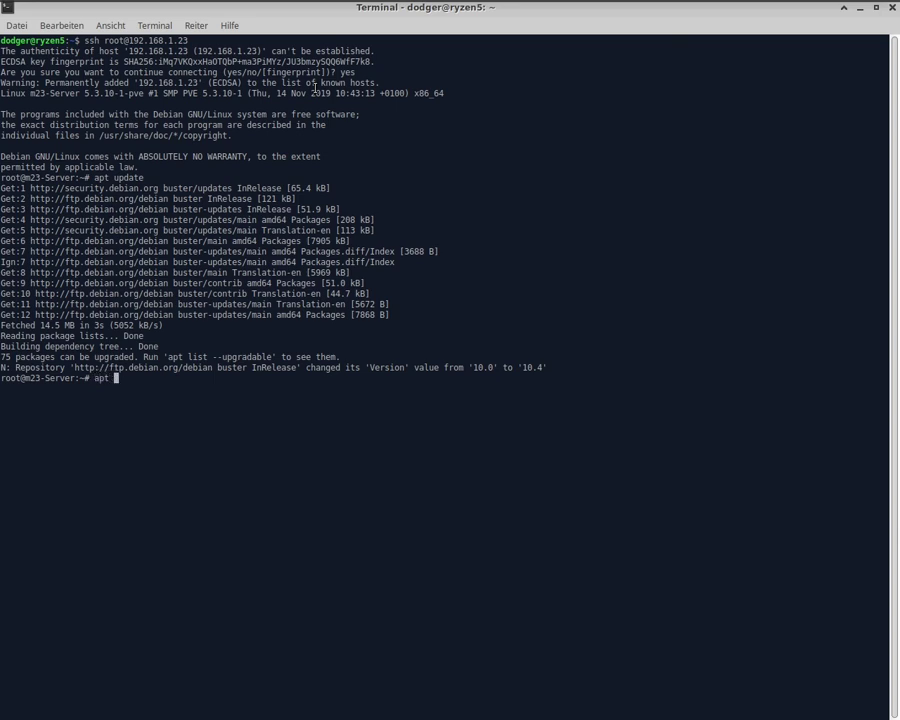
pyautogui.write('dist-upgrade')
pyautogui.press('Return')
pyautogui.write('y')
pyautogui.press('Return')
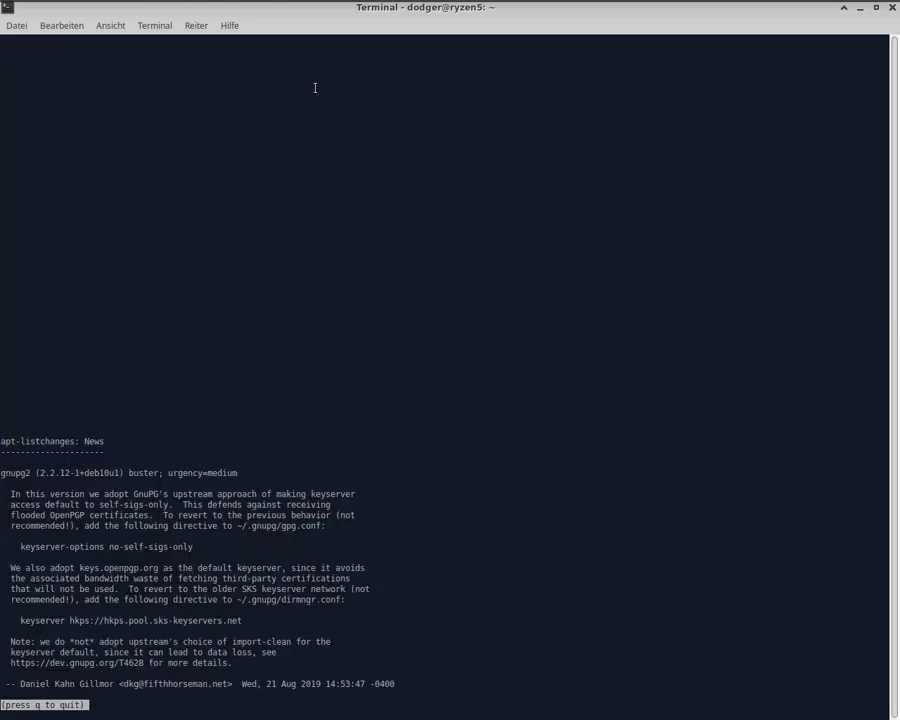
pyautogui.press('q')
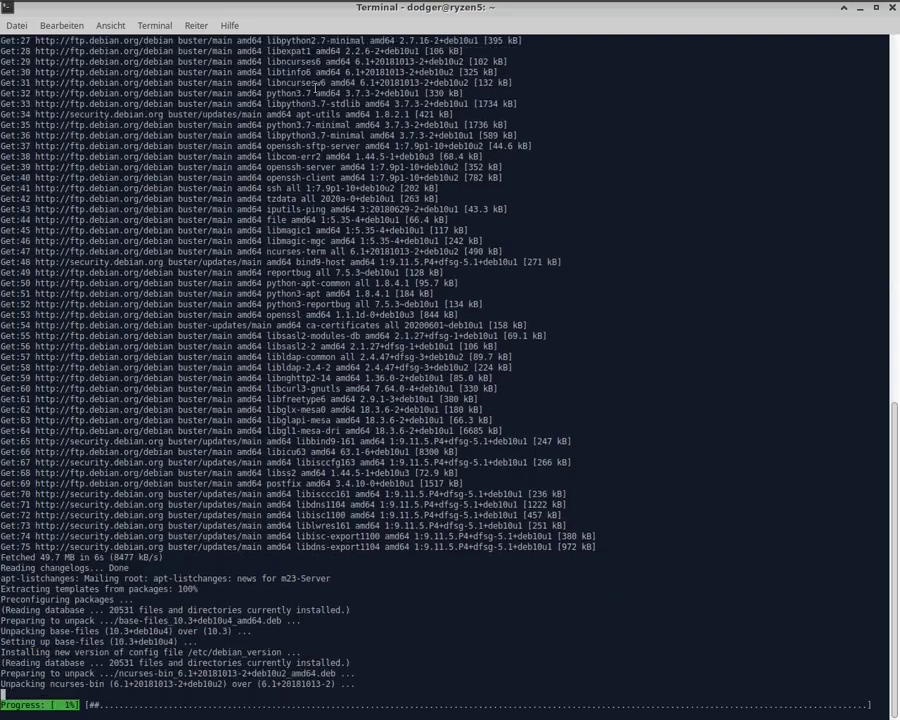